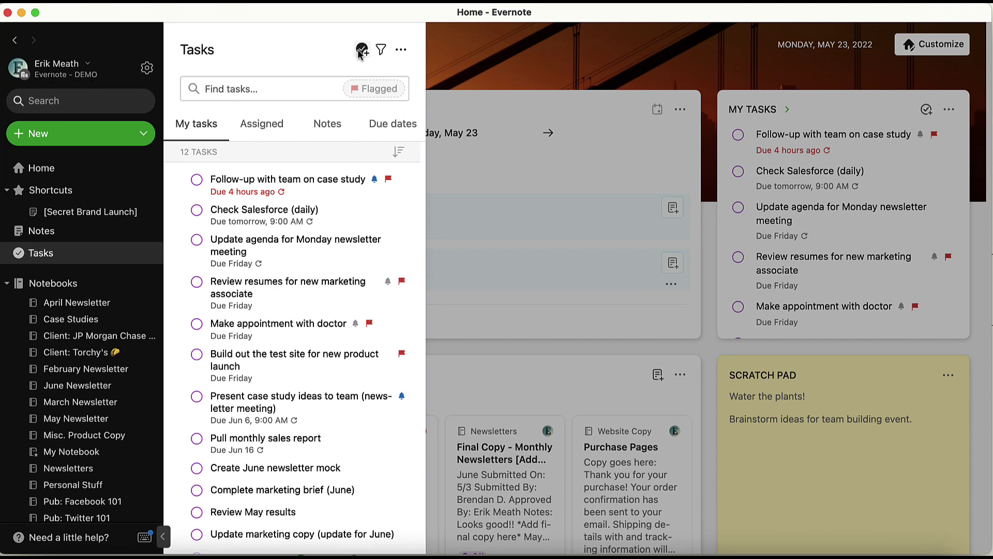
Filter tasks by a custom due-date range from May 23 to June 6, then clear the filter.
left_click(381, 50)
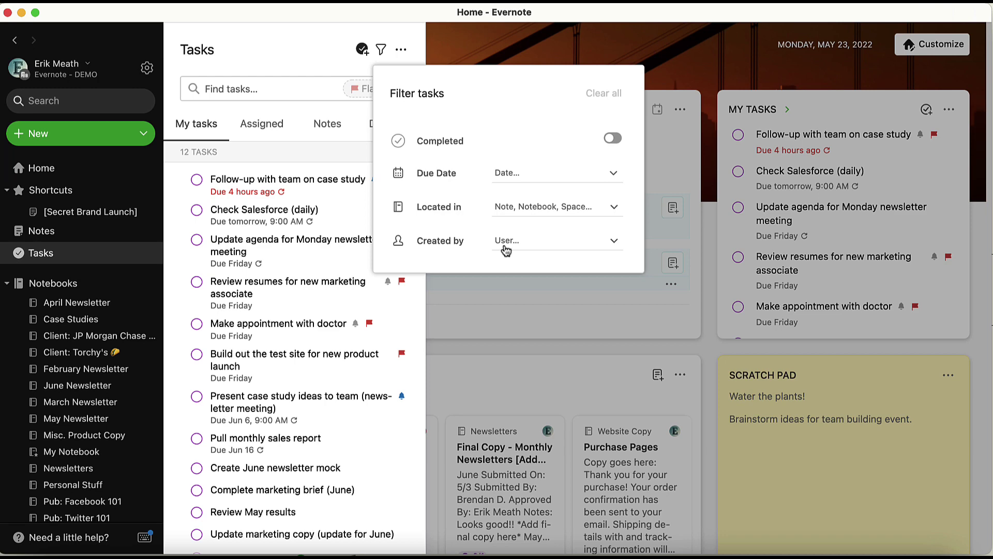
left_click(612, 176)
left_click(689, 323)
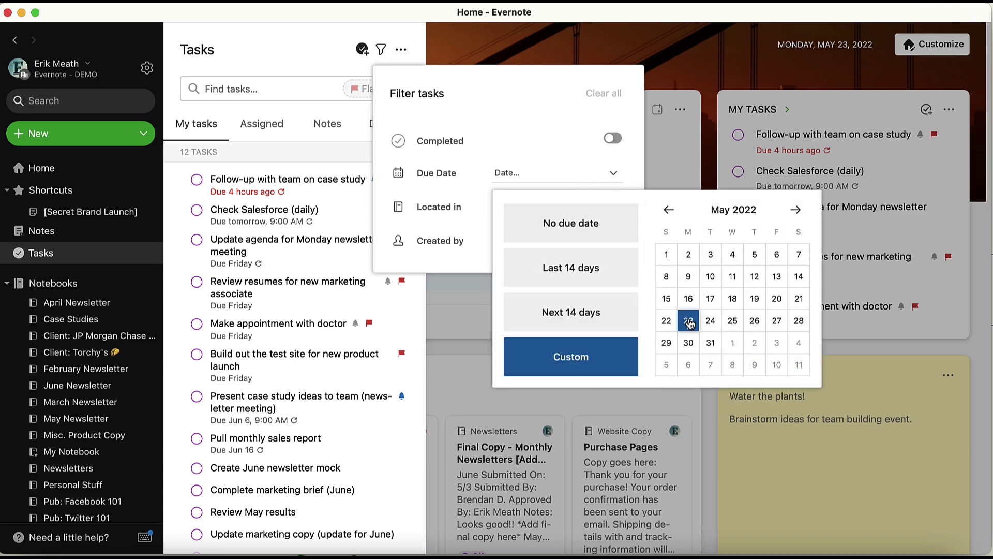
left_click(688, 365)
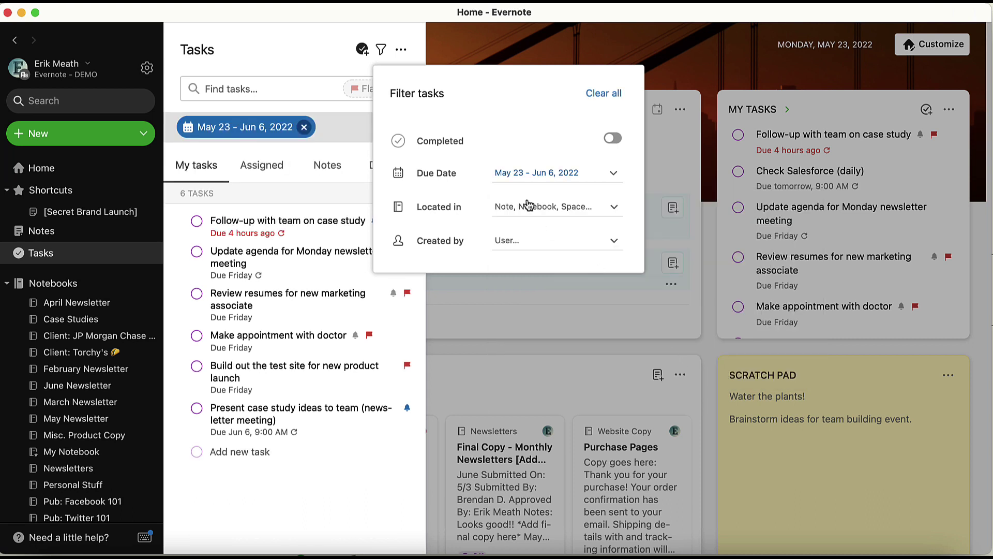
left_click(269, 53)
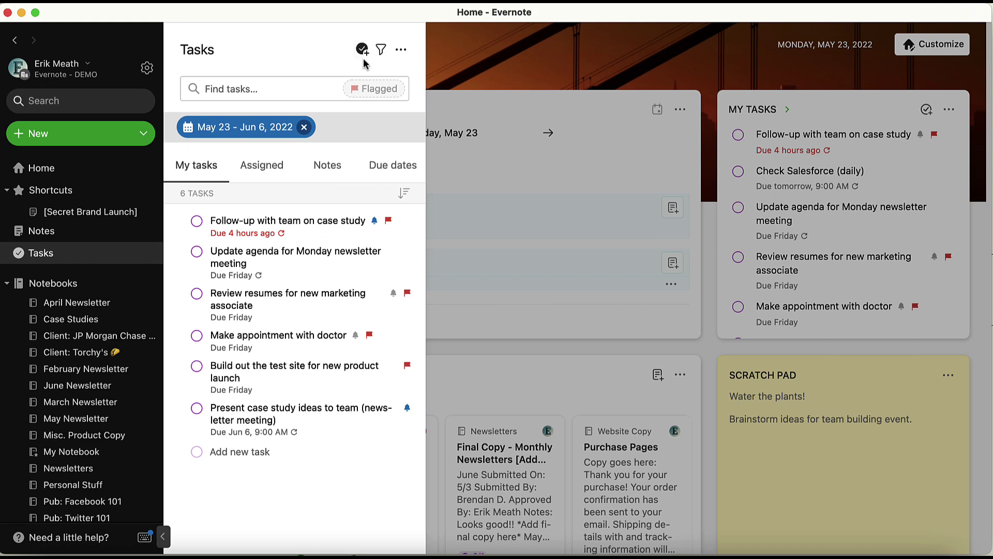
left_click(378, 90)
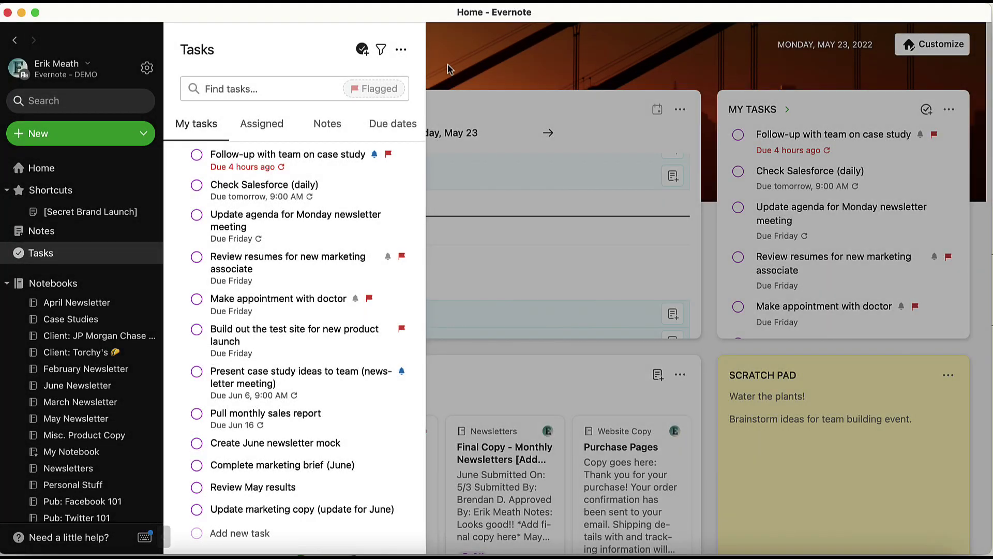
Toggle Show notes shared with me and Show completed on and off again in the Tasks ••• menu.
left_click(402, 52)
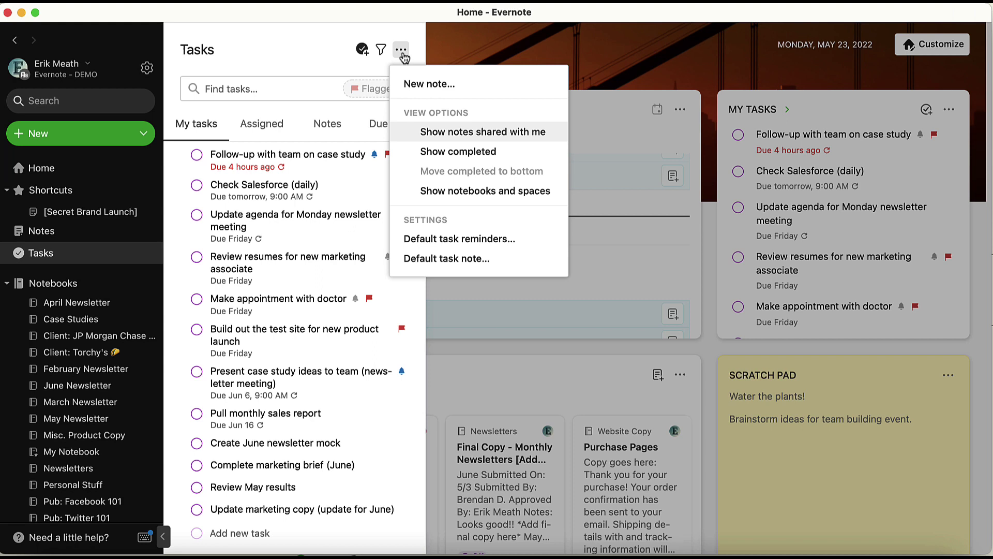
left_click(557, 139)
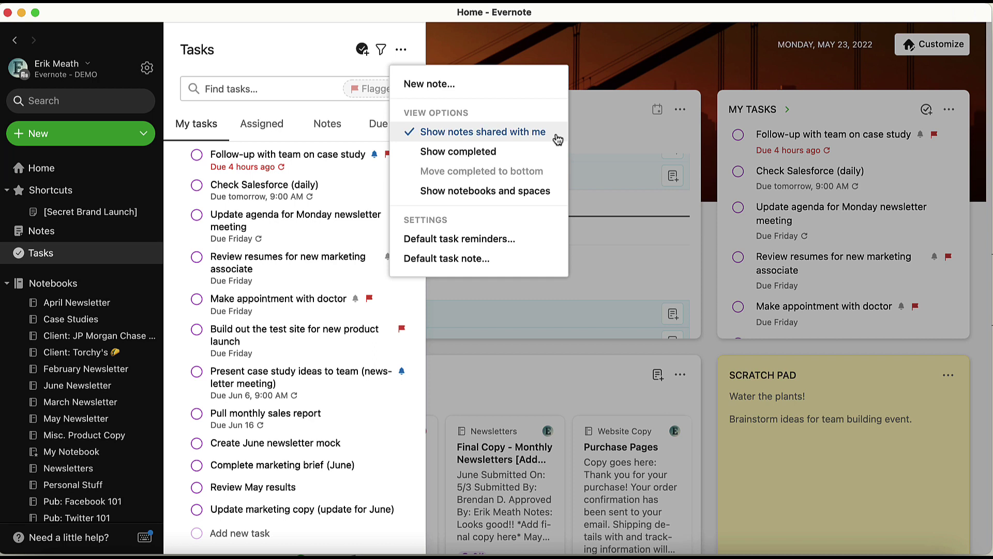
left_click(557, 139)
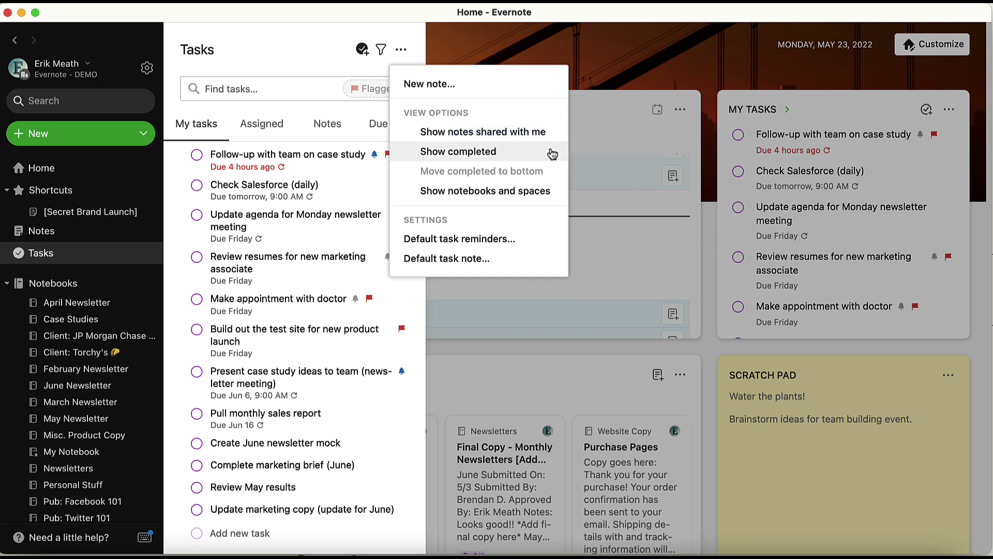
left_click(552, 154)
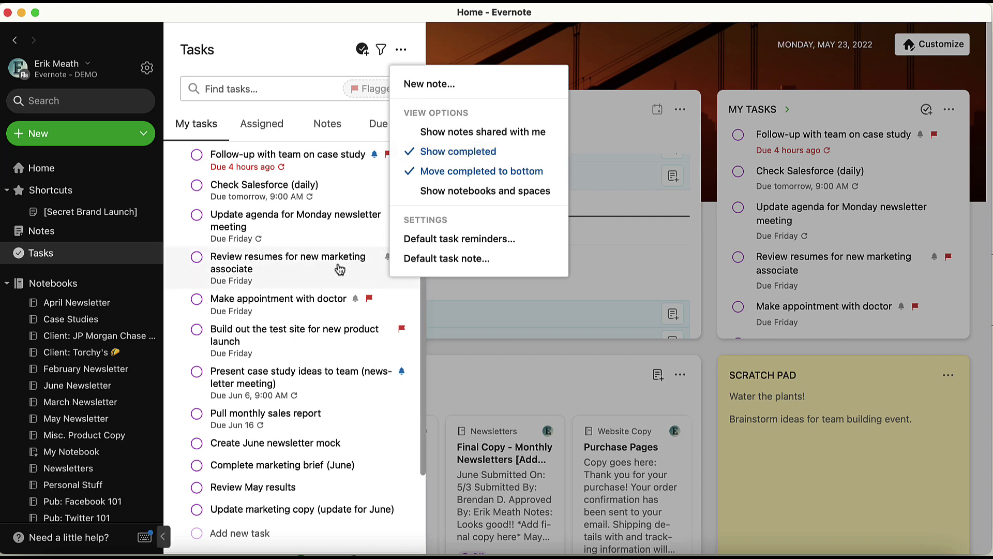
scroll(334, 264, "down", 3)
scroll(335, 268, "down", 1)
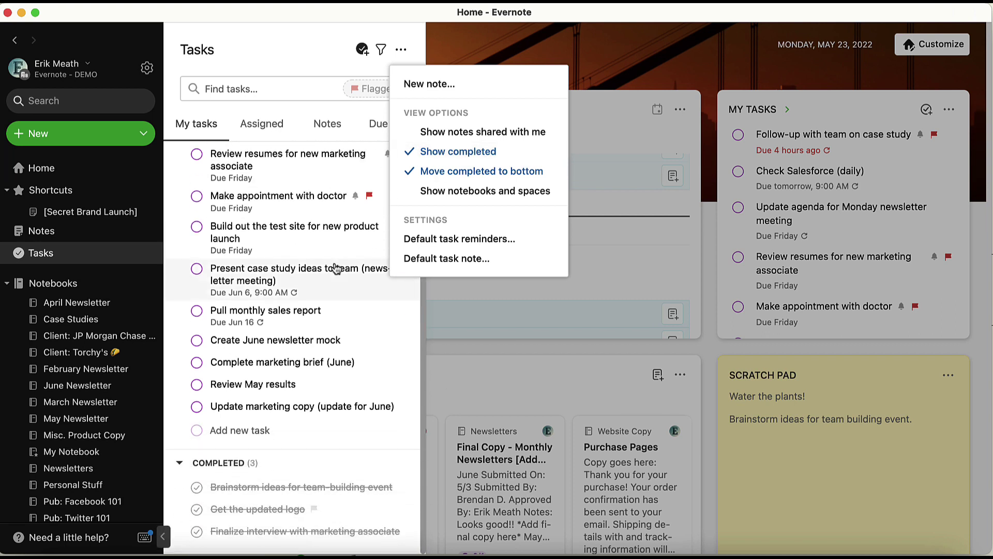
scroll(334, 267, "up", 5)
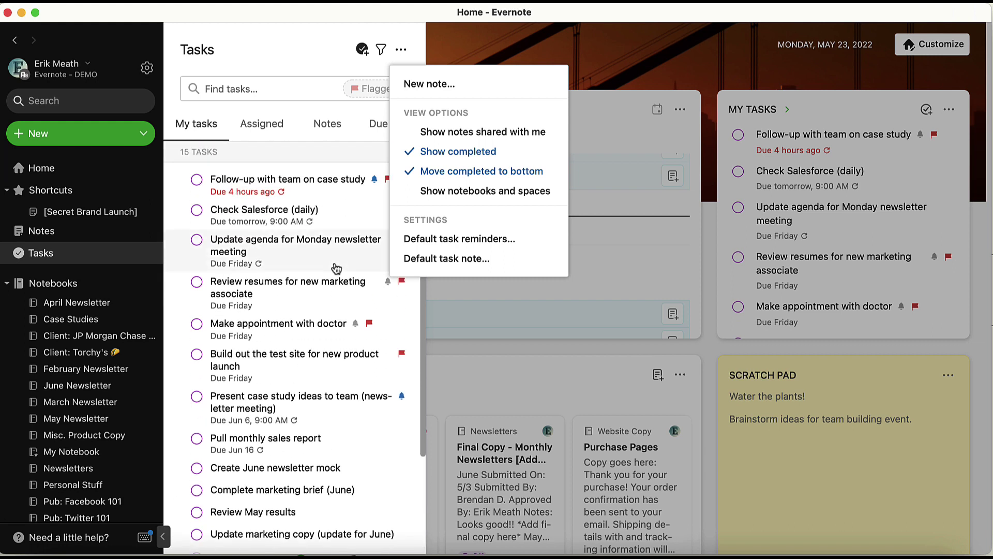
left_click(475, 154)
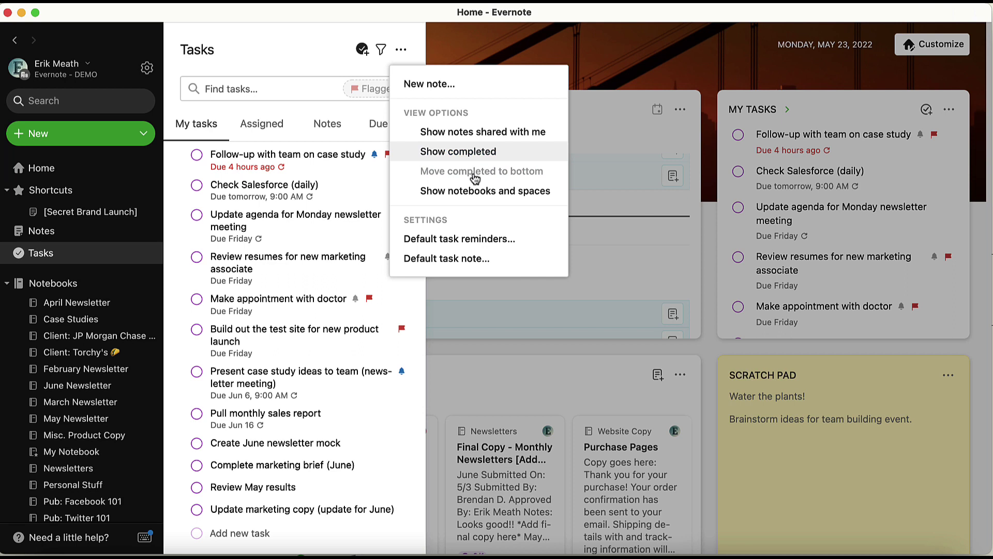
Switch default task reminders on with the first reminder set to 1 day before.
left_click(539, 246)
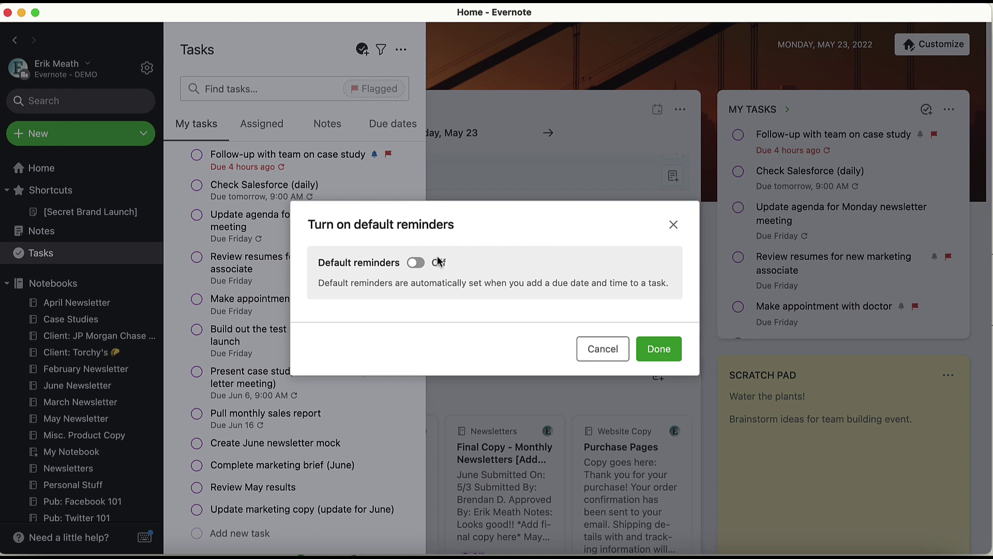
left_click(416, 263)
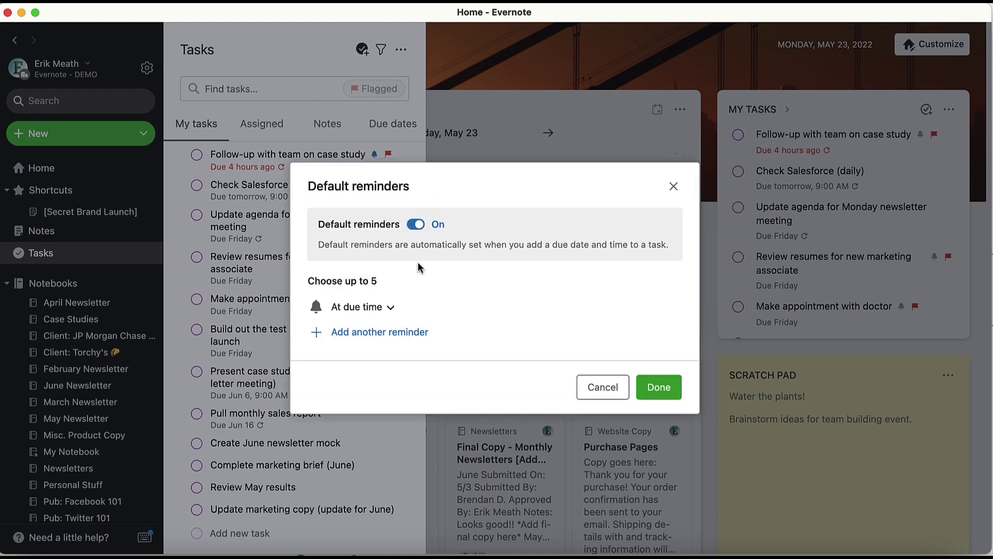
left_click(387, 307)
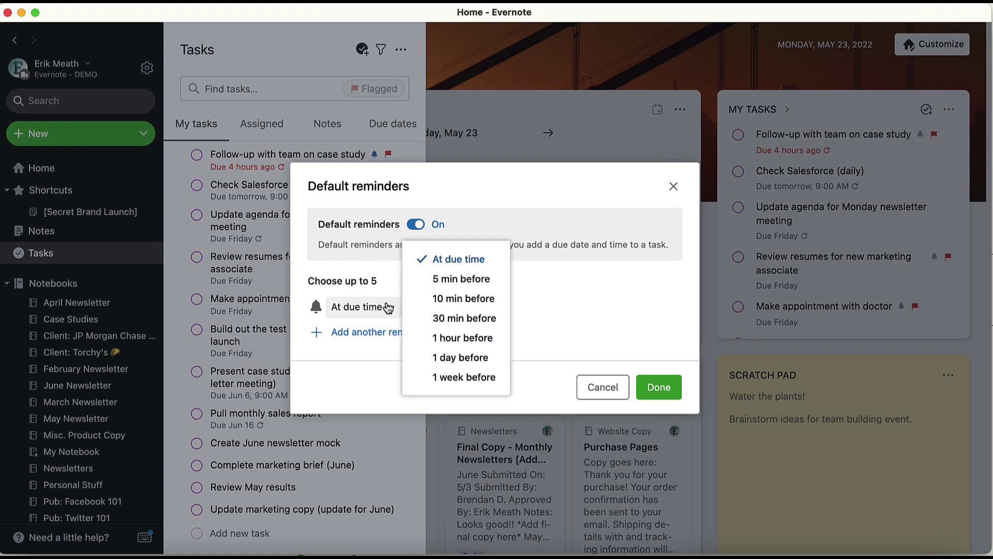
left_click(450, 357)
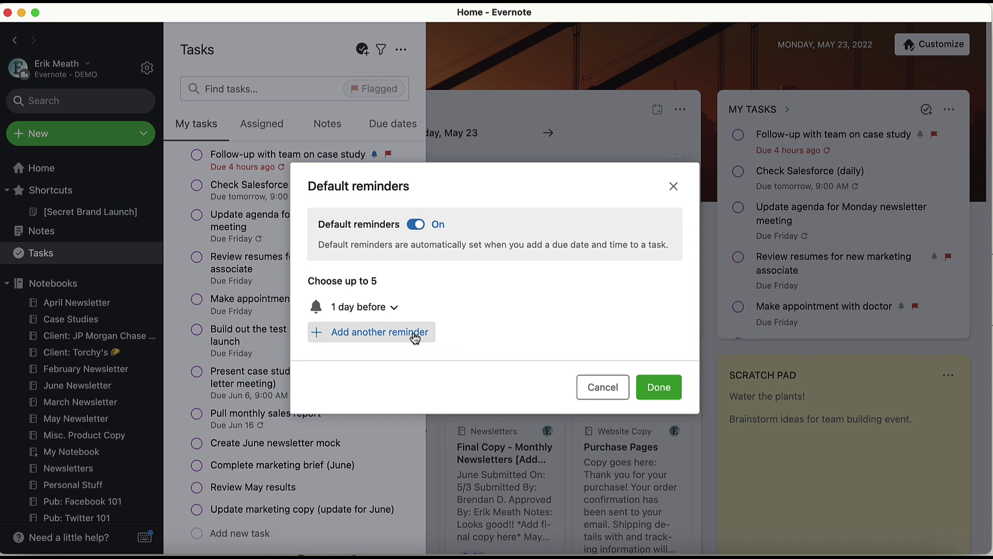
Add a second default reminder at 1 hour before and save the settings.
left_click(379, 334)
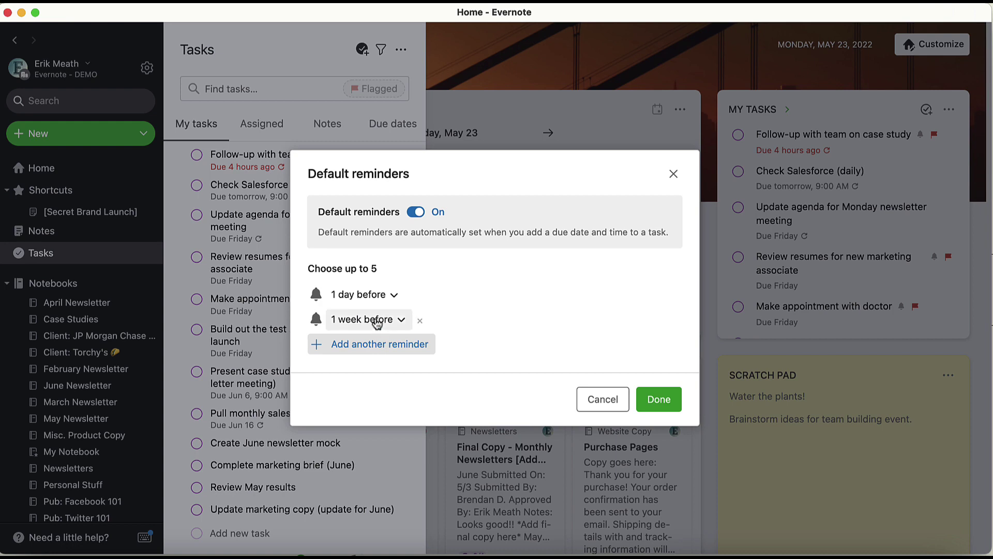
left_click(397, 319)
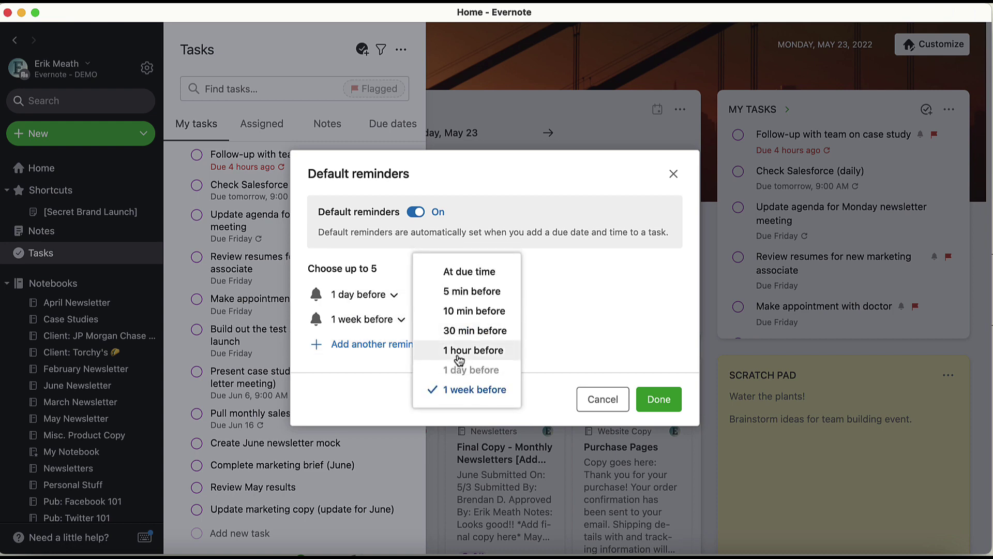
left_click(459, 349)
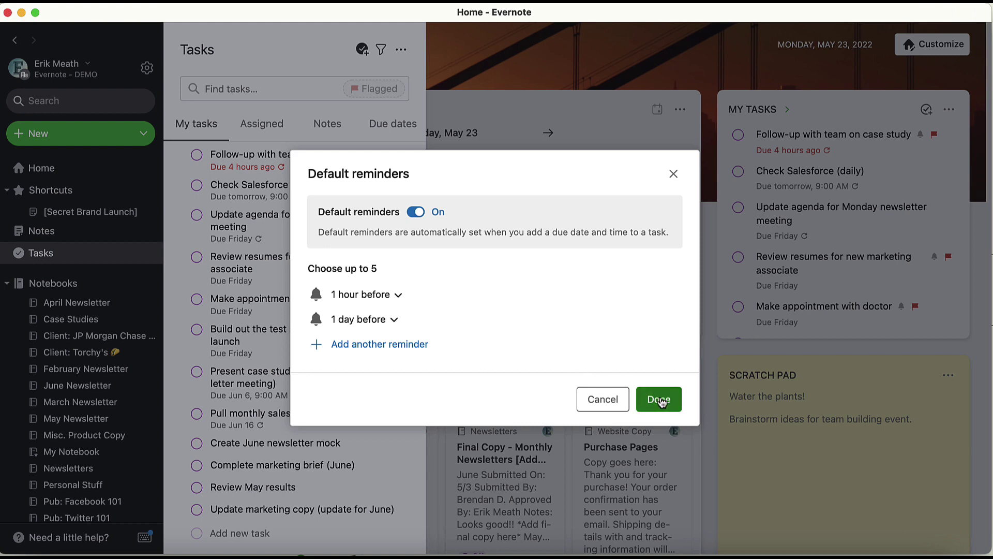
left_click(659, 399)
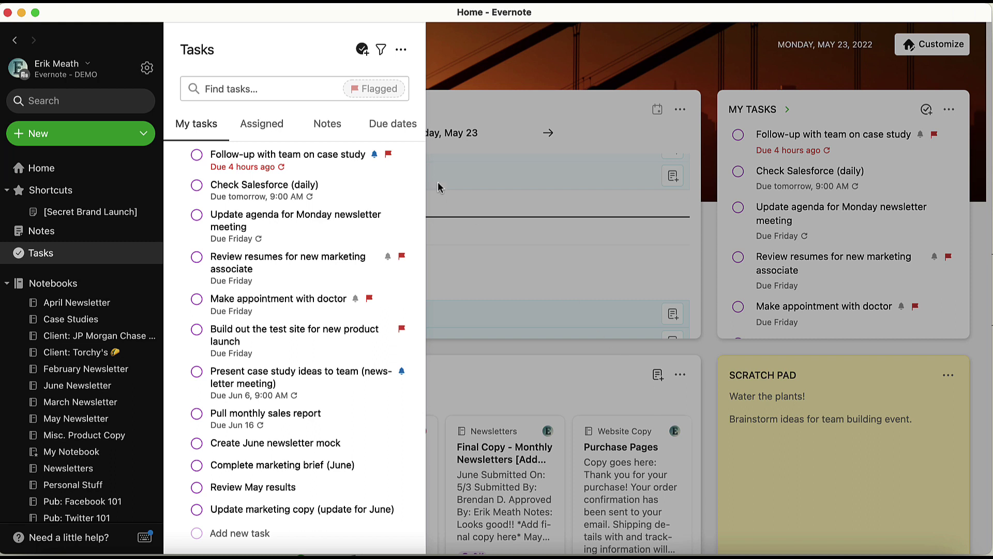
Bring up the Select default task note dialog, currently showing My Personal To Do List.
left_click(401, 50)
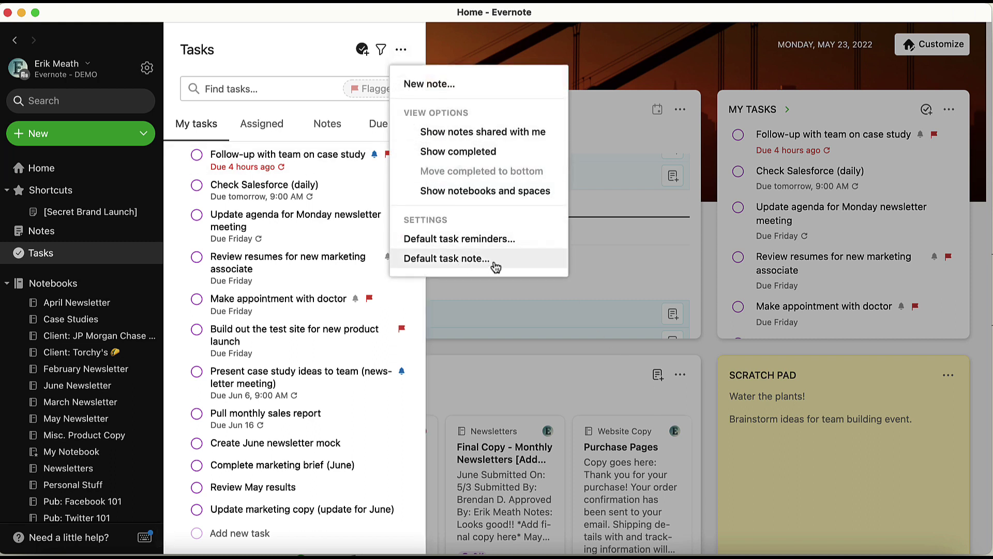
left_click(525, 261)
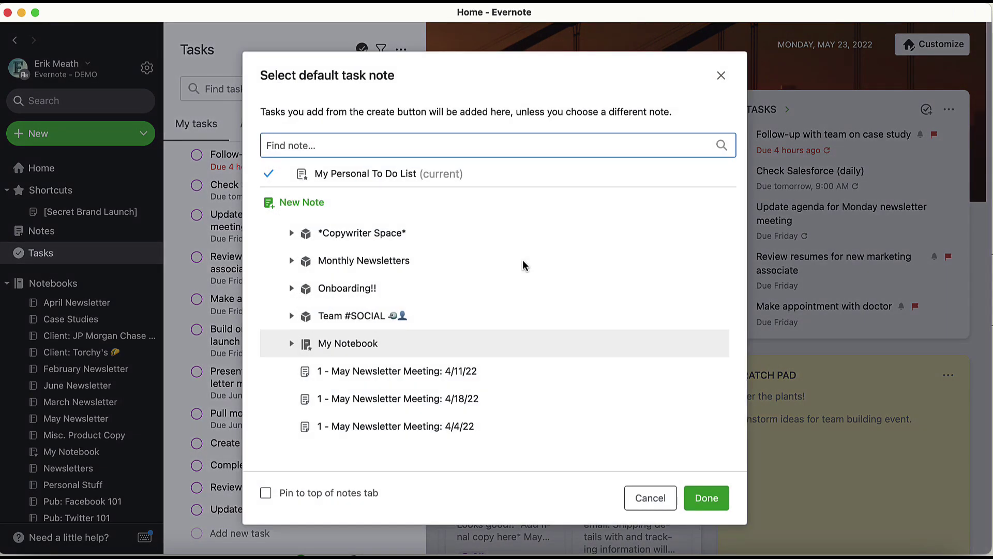